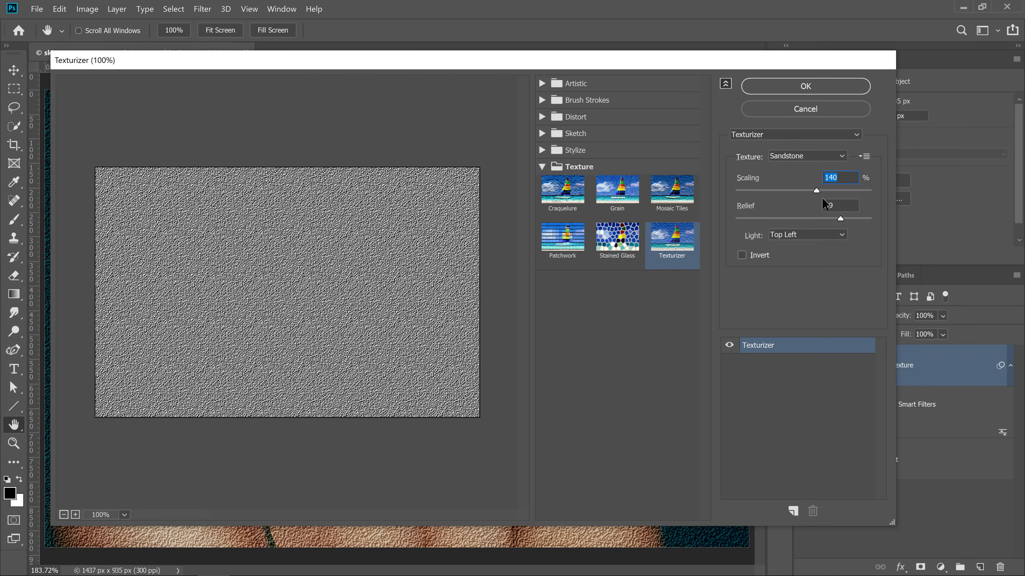
Drop the Sandstone Texturizer relief to 7 and apply the filter.
drag(840, 219, 755, 218)
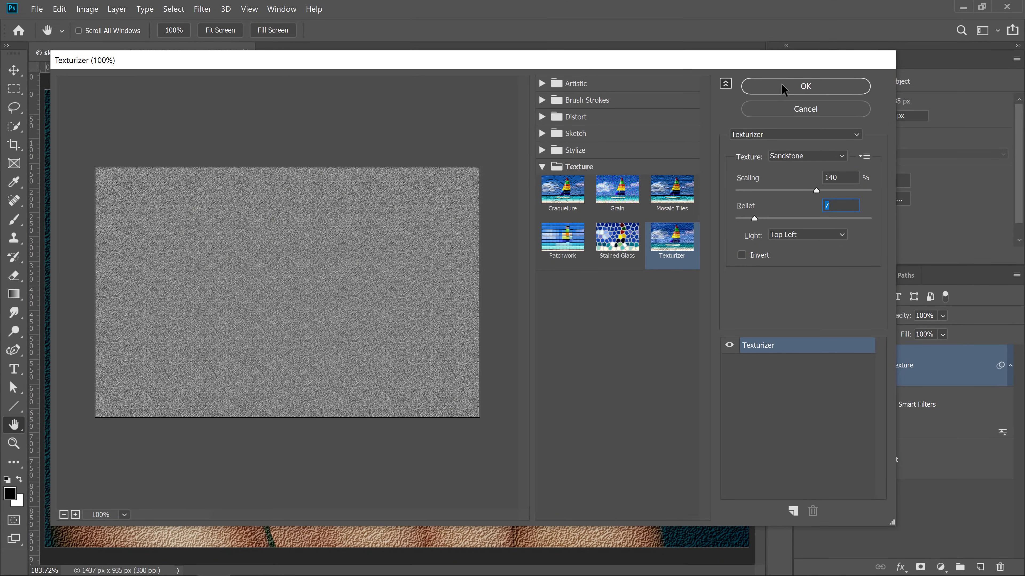
click(781, 83)
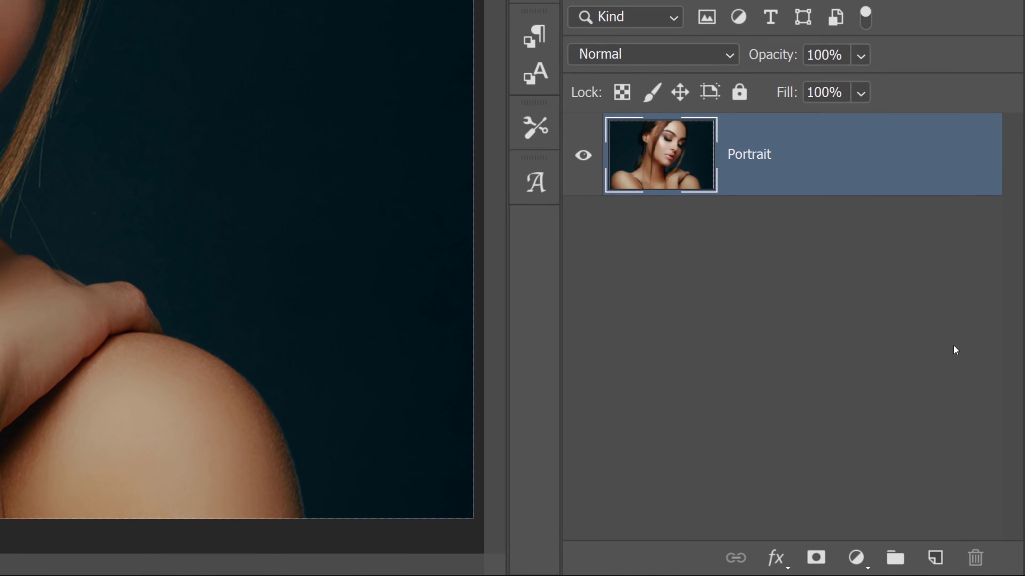
Create a new layer above Portrait and rename it 'Skin Texture'.
click(934, 557)
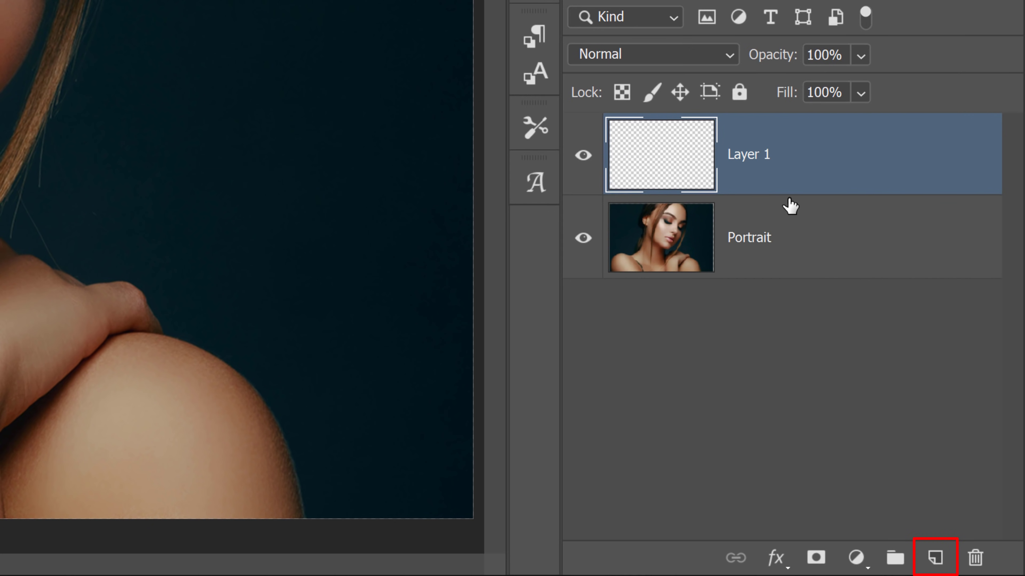
double_click(748, 154)
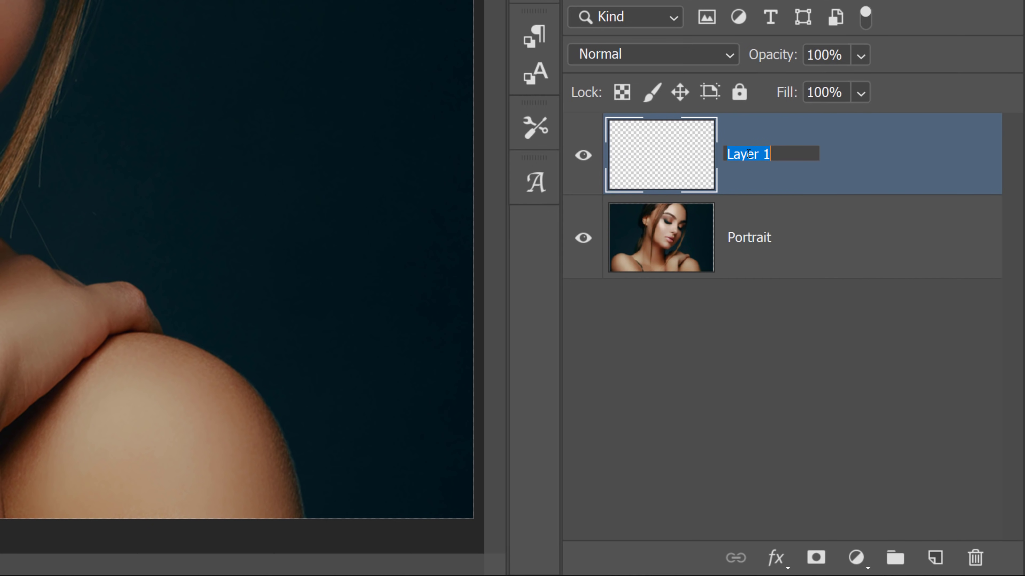
text(Skin Text)
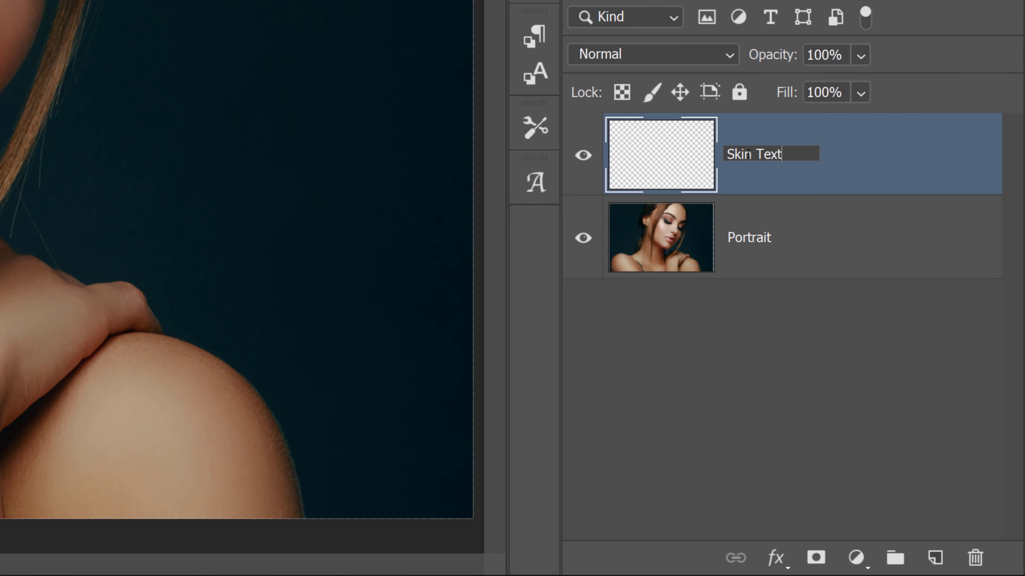
text(ure)
key(Return)
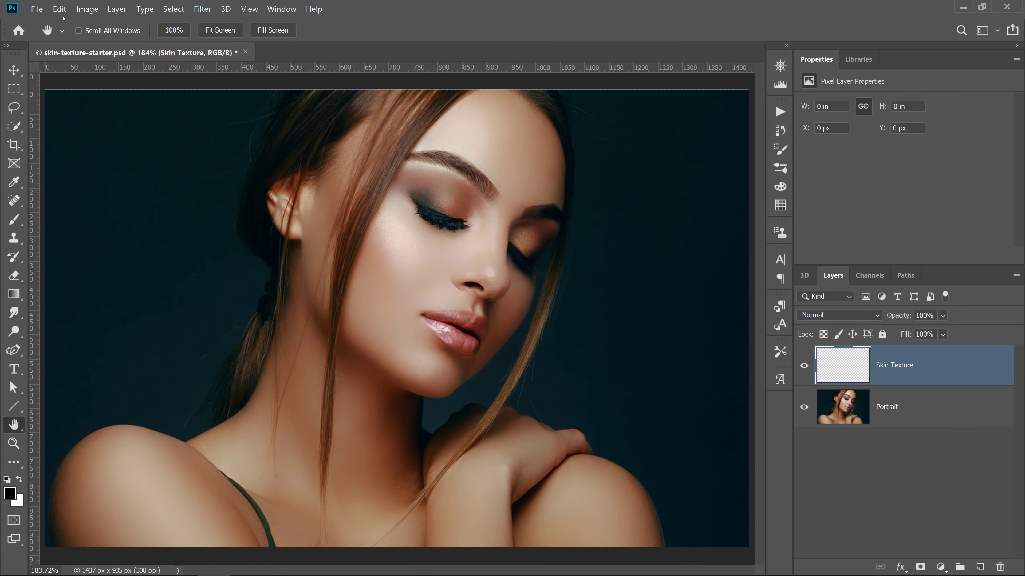
Use Edit > Fill with Contents set to 50% Gray on the Skin Texture layer.
click(59, 9)
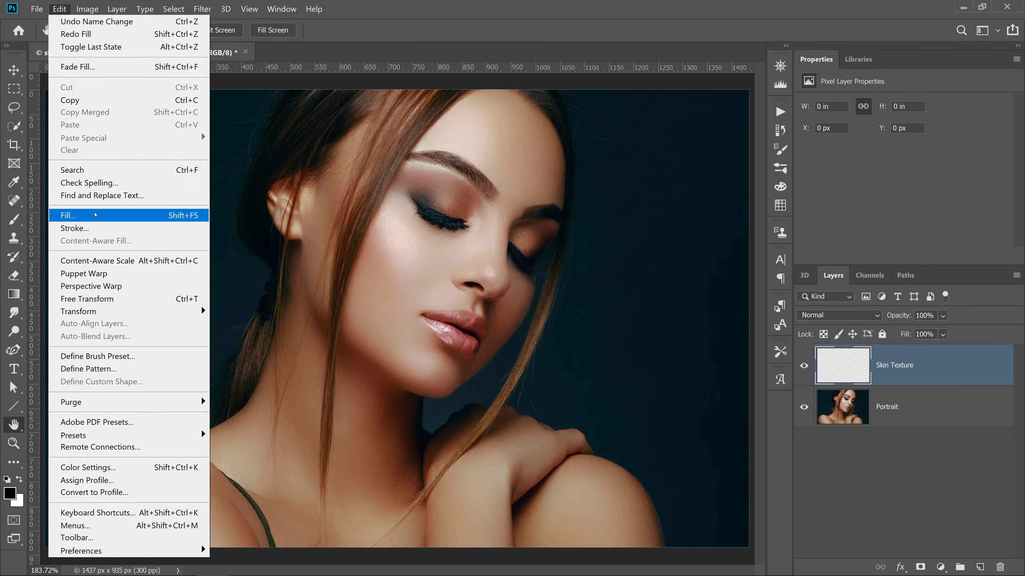
click(69, 215)
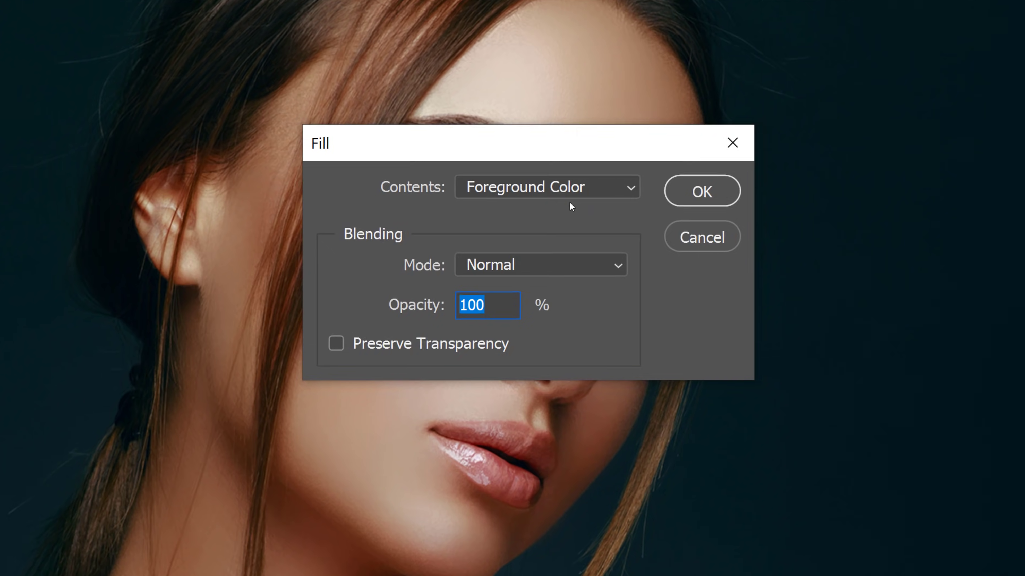
click(527, 188)
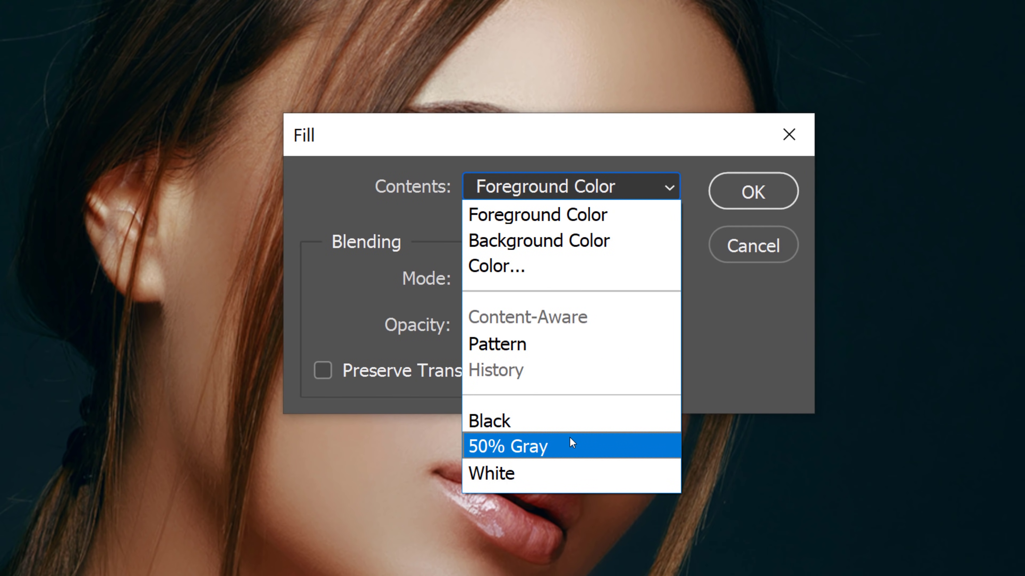
click(569, 437)
click(752, 192)
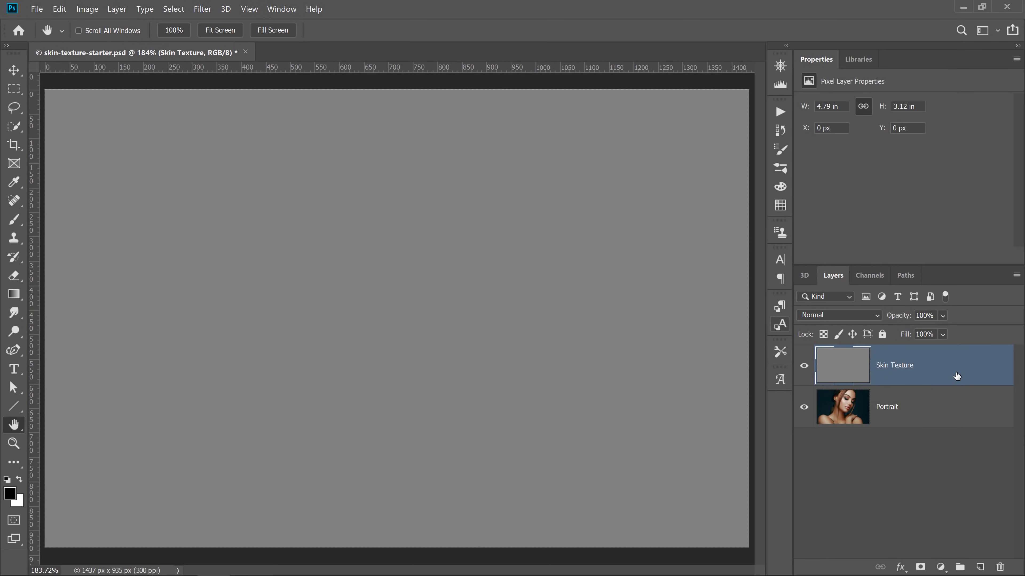
Convert the Skin Texture layer to a smart object from its layer context menu.
right_click(957, 375)
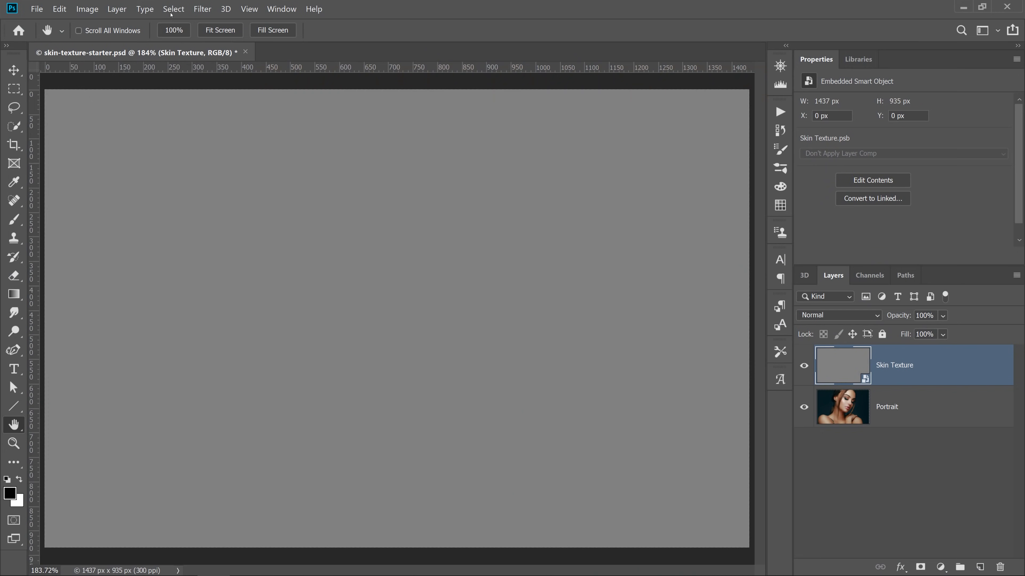
In the Filter Gallery, pick Texture > Texturizer with the Sandstone texture (Scaling 185, Relief 39).
click(202, 8)
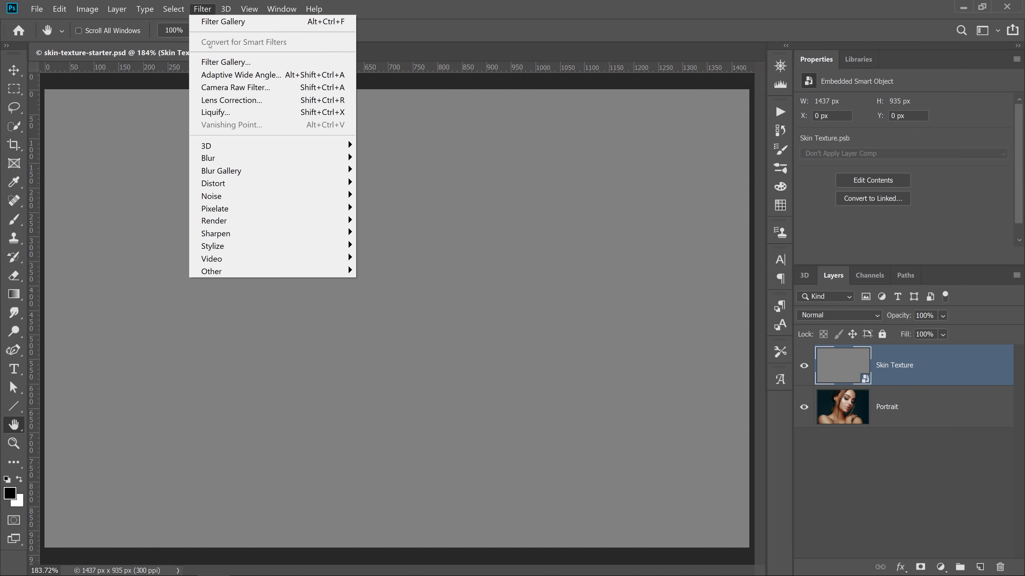
click(226, 62)
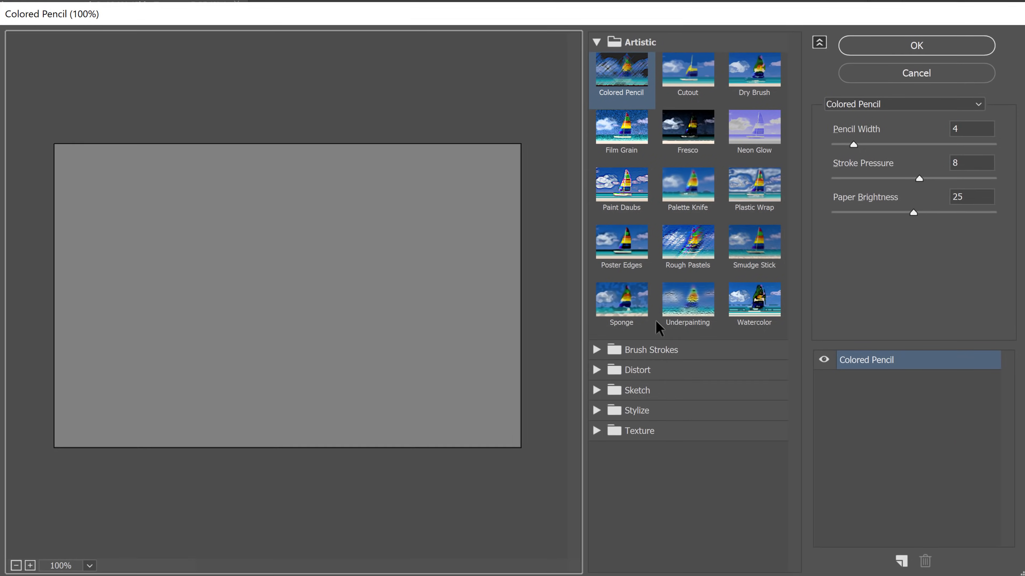
click(607, 431)
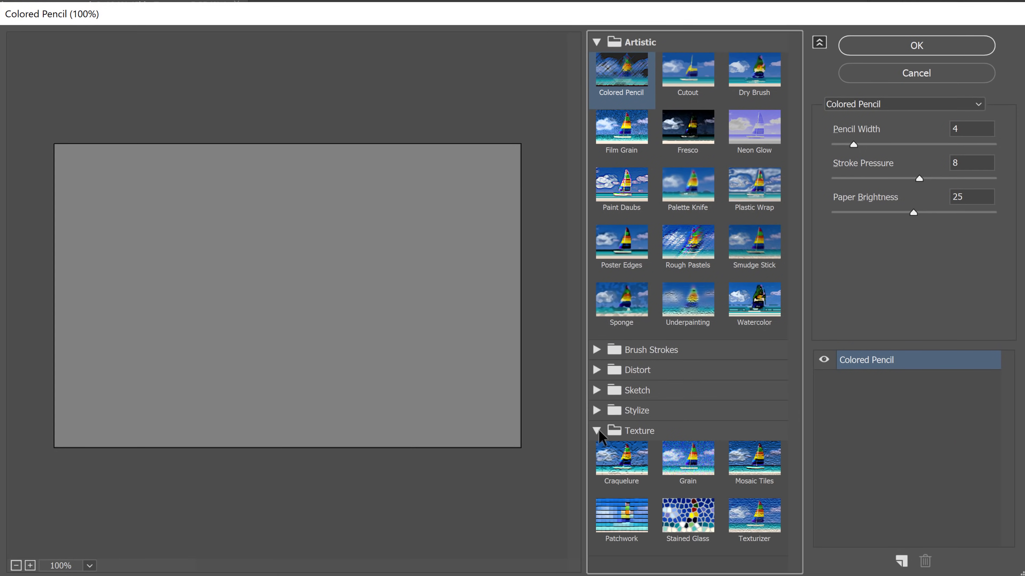
click(745, 519)
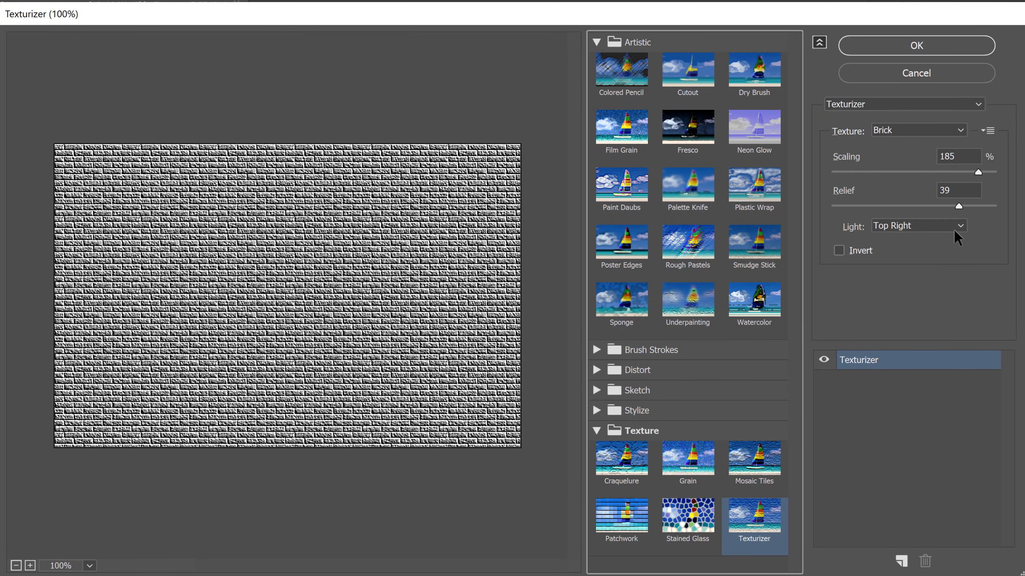
click(947, 129)
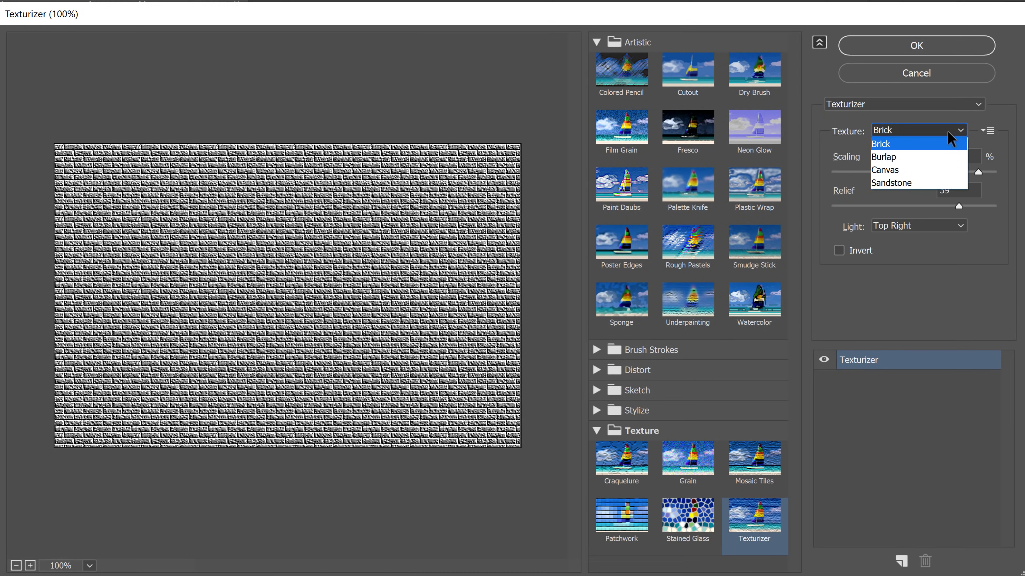
click(936, 185)
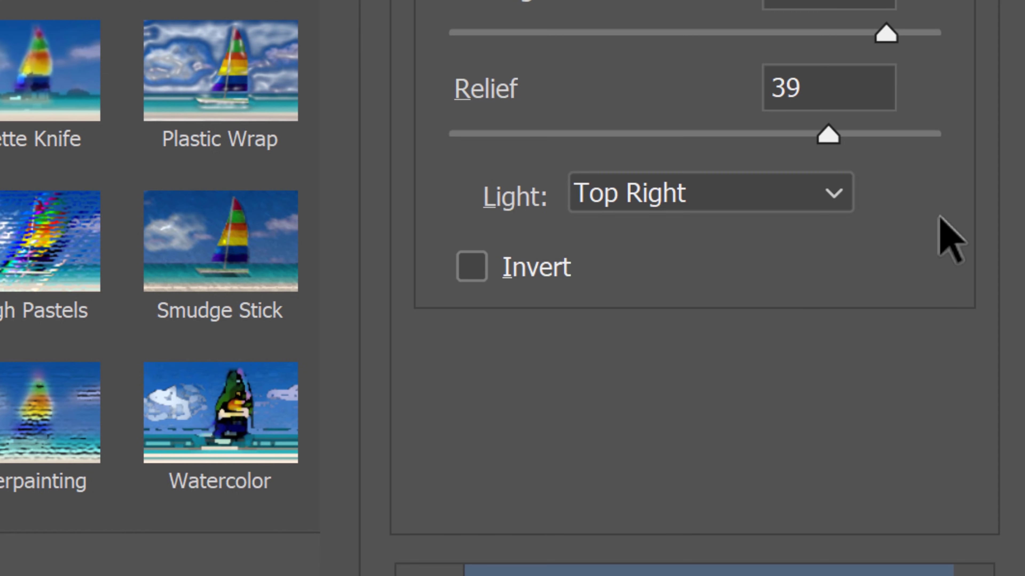
Set the Texturizer light to Top Left and apply the Filter Gallery as a smart filter.
click(833, 186)
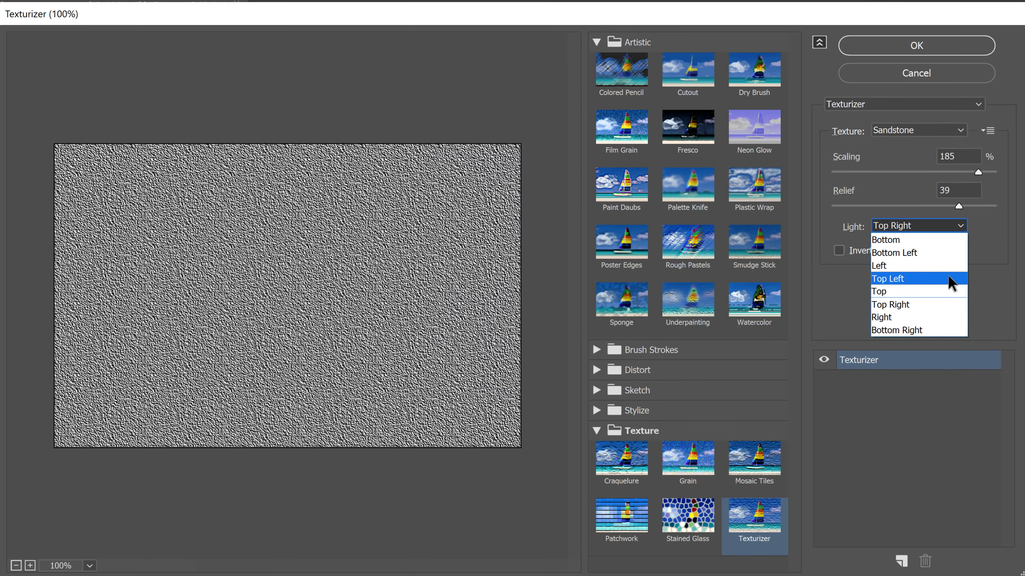
click(947, 279)
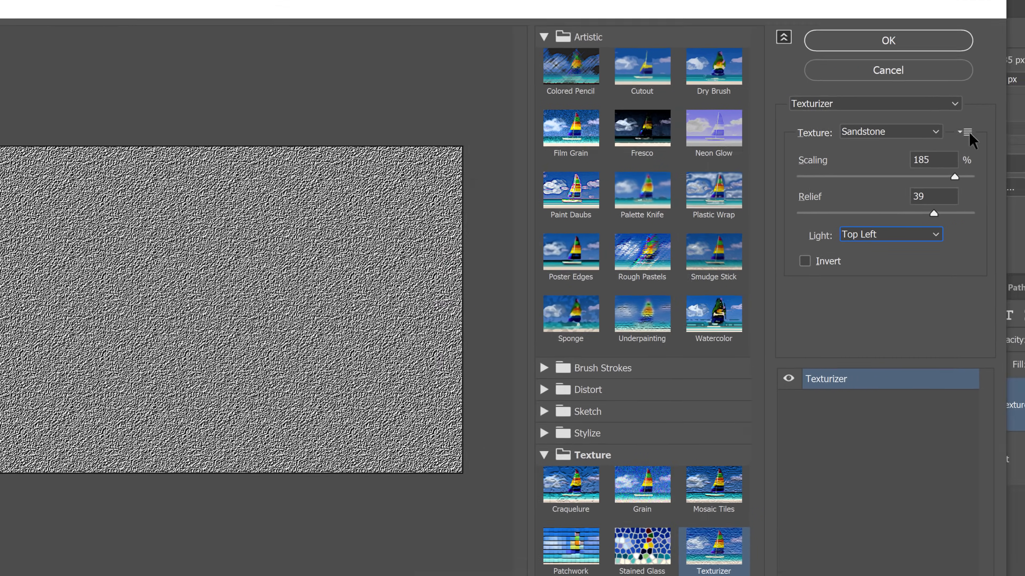
click(987, 131)
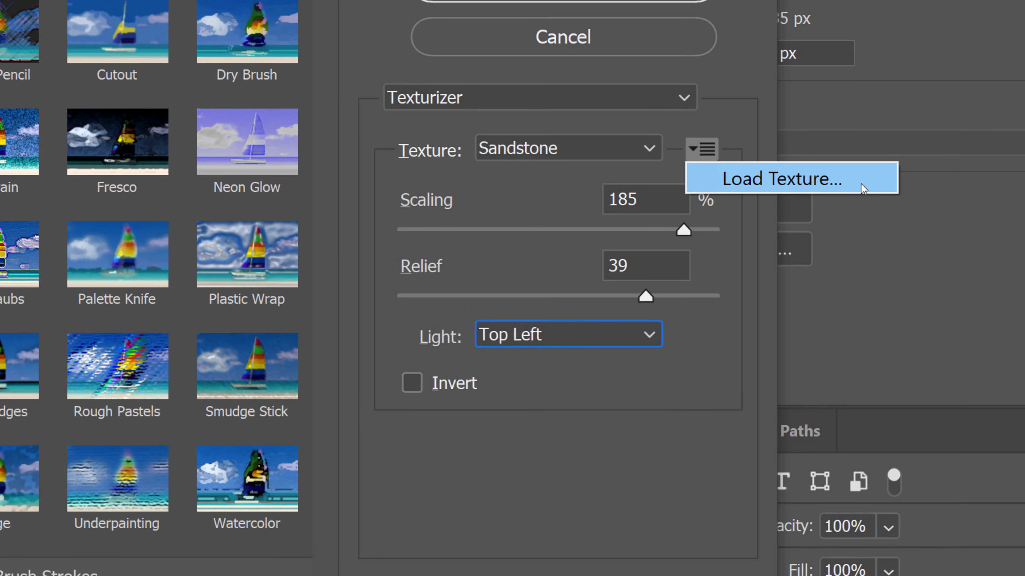
click(742, 98)
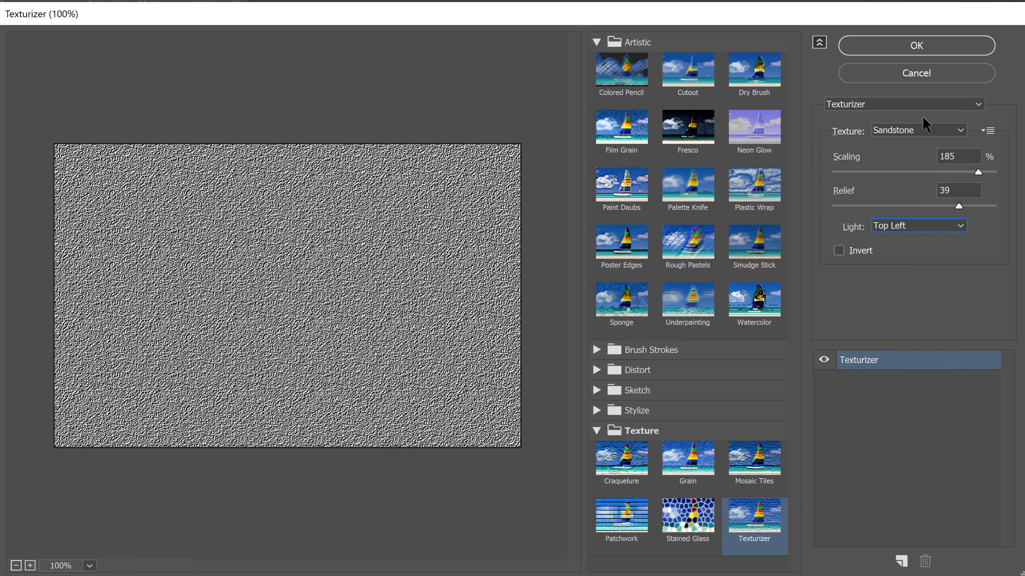
click(921, 45)
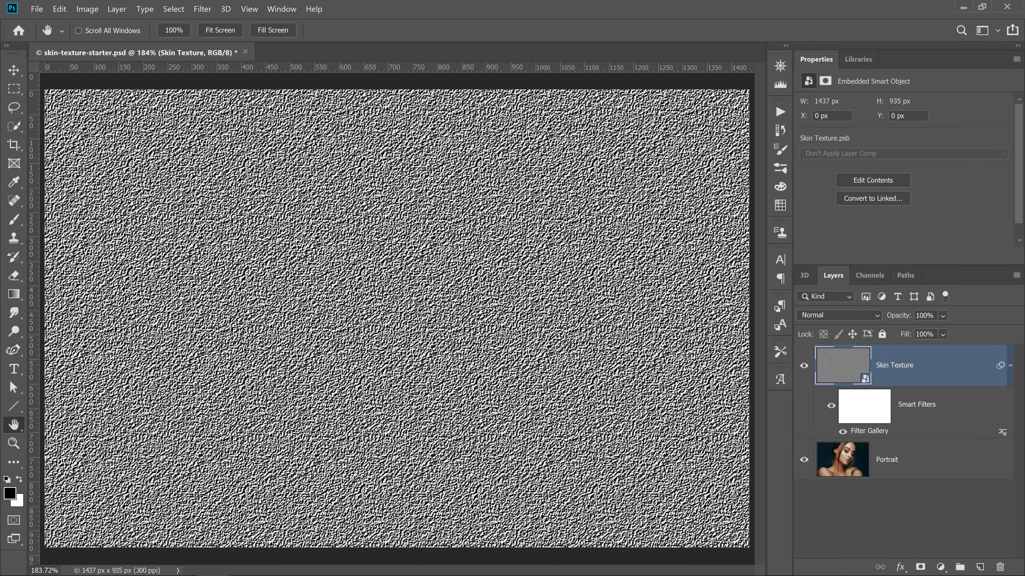
Change the Skin Texture layer's blend mode to Soft Light.
click(867, 315)
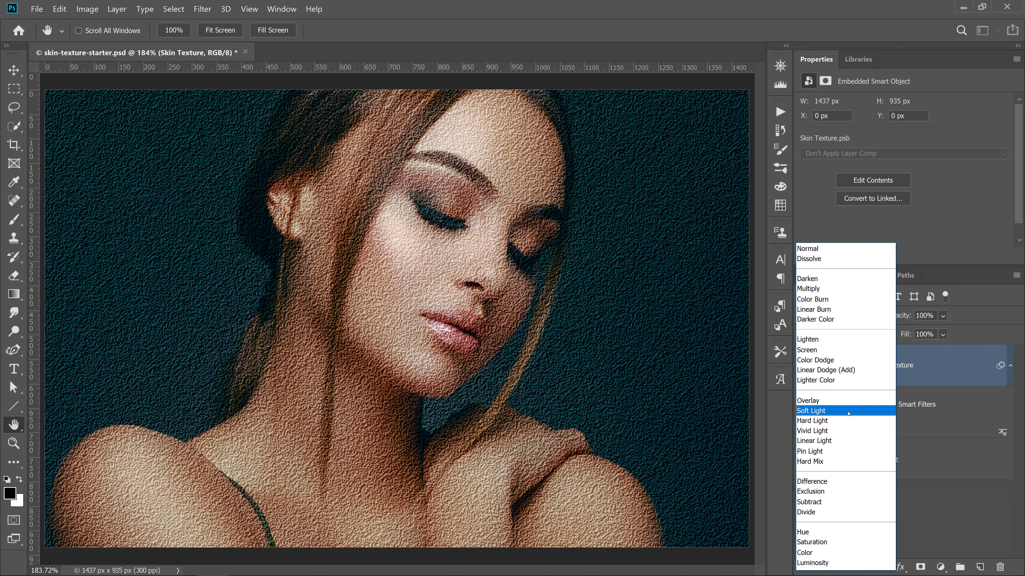
click(848, 413)
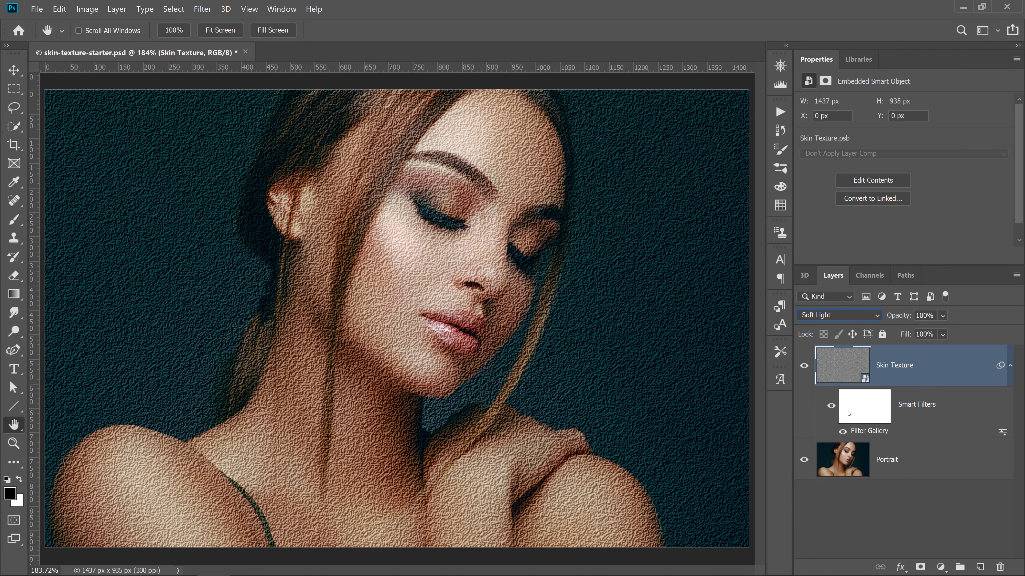
Reopen the Filter Gallery smart filter and set Scaling to 140 and Relief to 7.
double_click(872, 431)
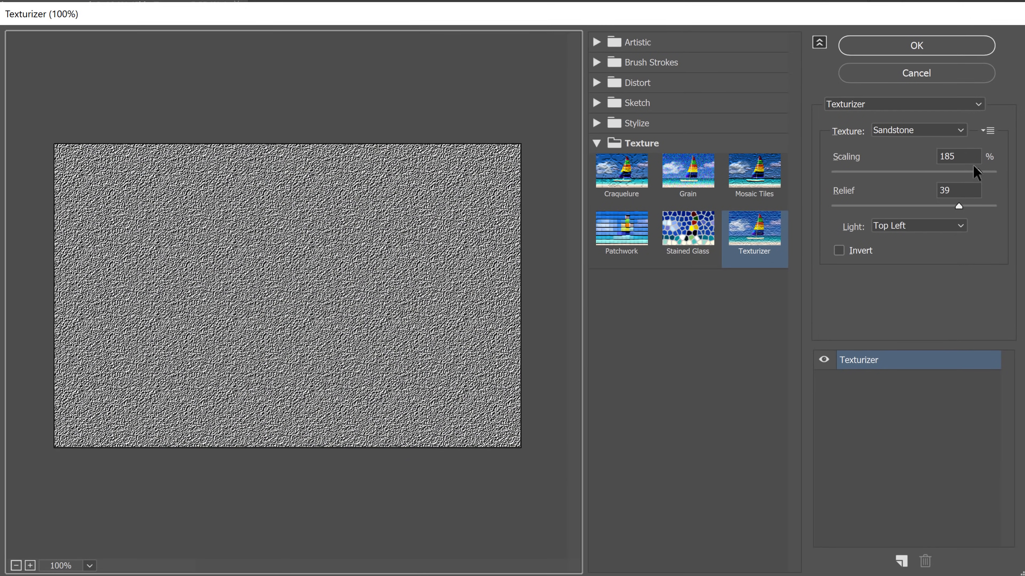
drag(978, 172, 930, 172)
drag(957, 206, 854, 205)
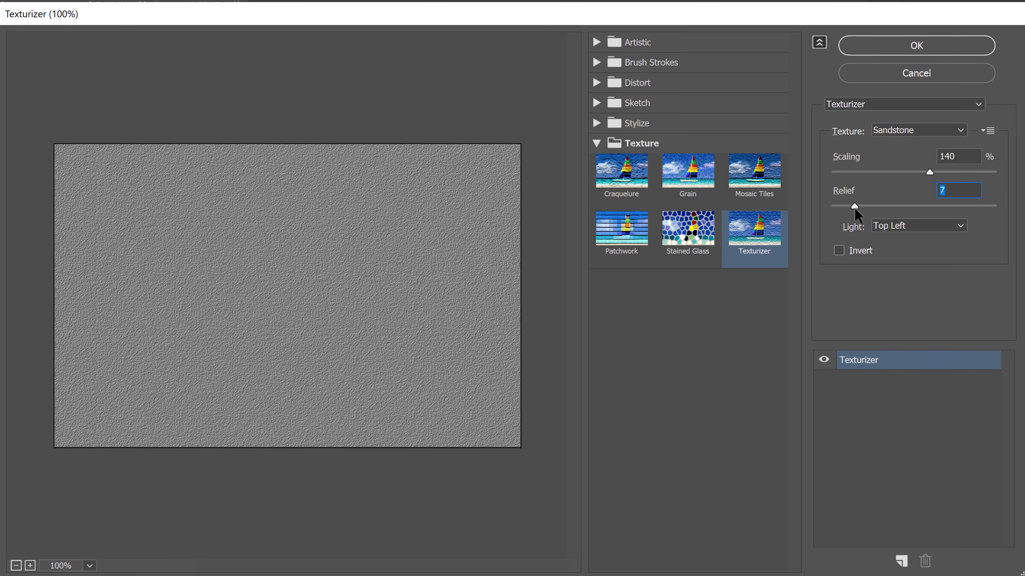
click(888, 46)
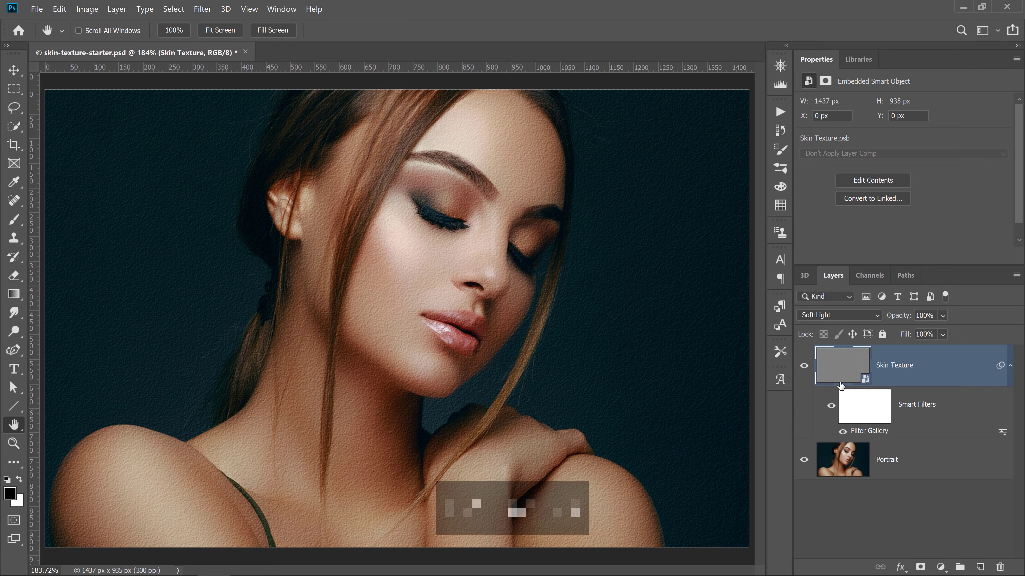
Alt-click Add Layer Mask to put a hide-all black mask on Skin Texture.
alt+click(920, 568)
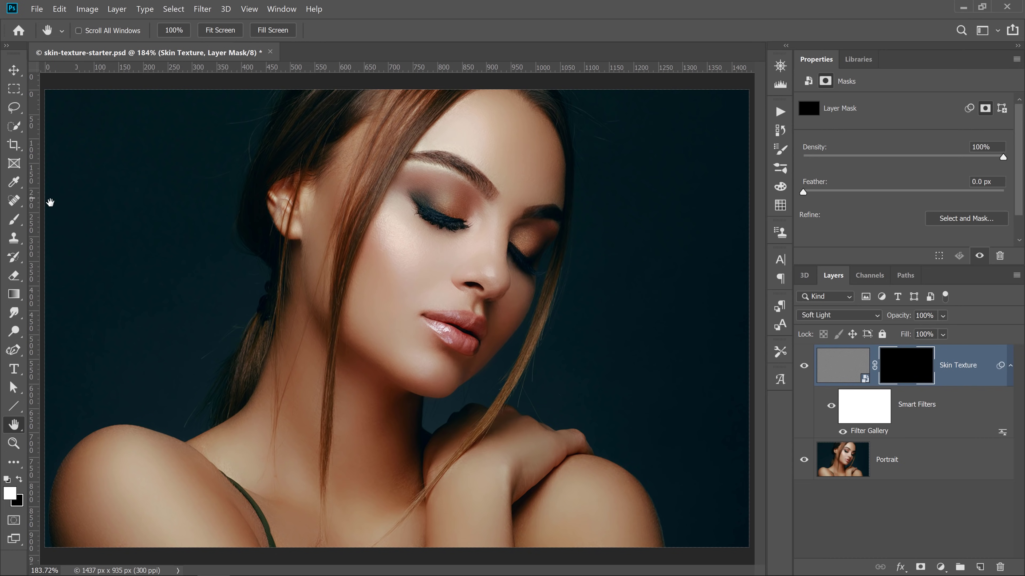
Select the Brush Tool and set its Opacity to 20% and Flow to 20%.
click(16, 222)
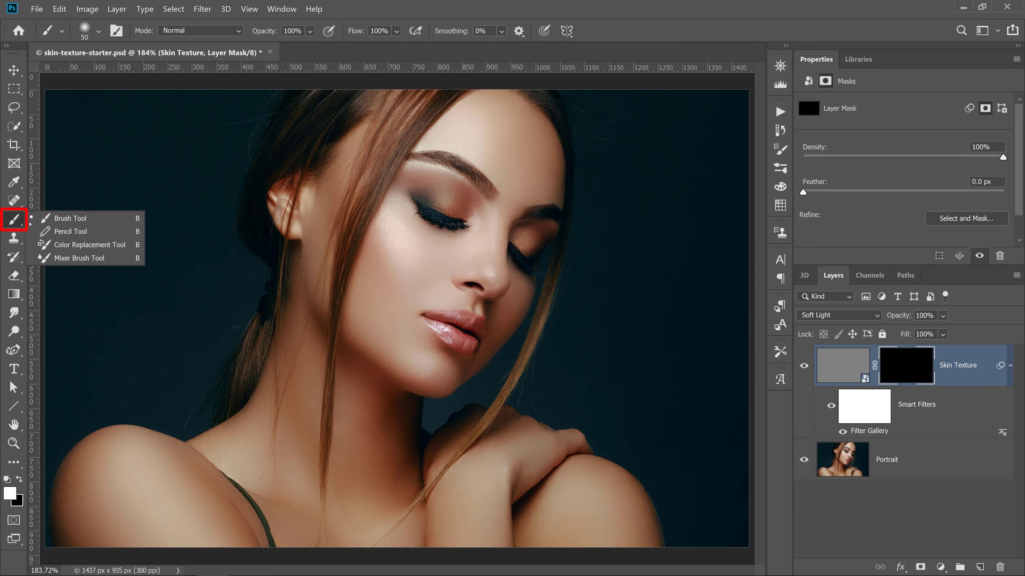
click(45, 220)
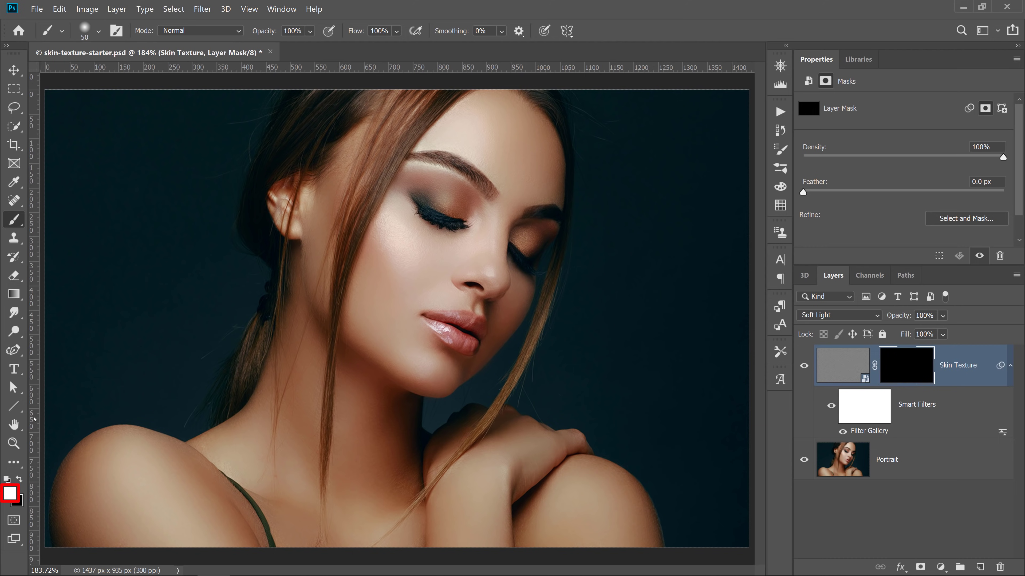
double_click(284, 31)
text(20)
double_click(366, 31)
text(20)
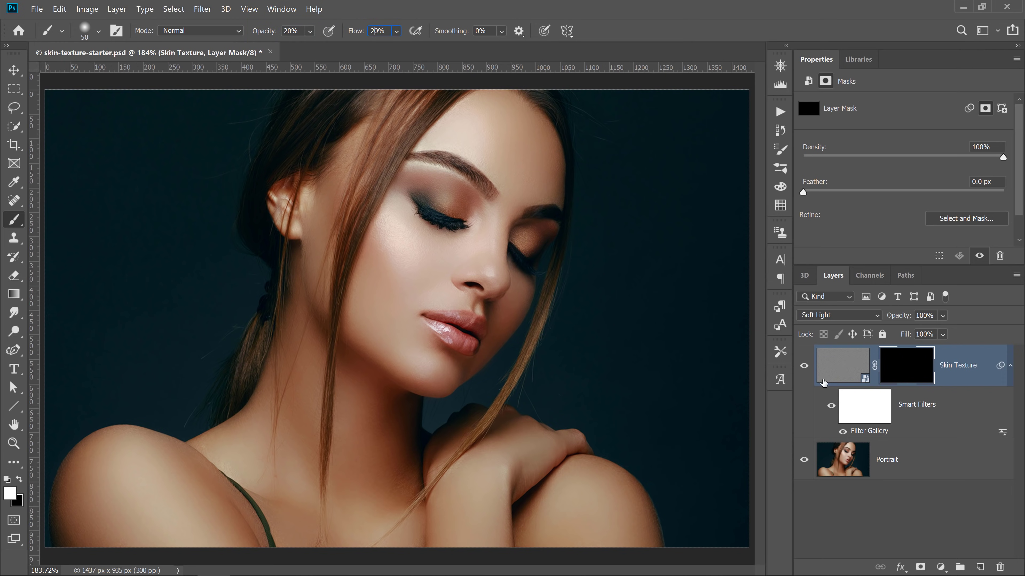